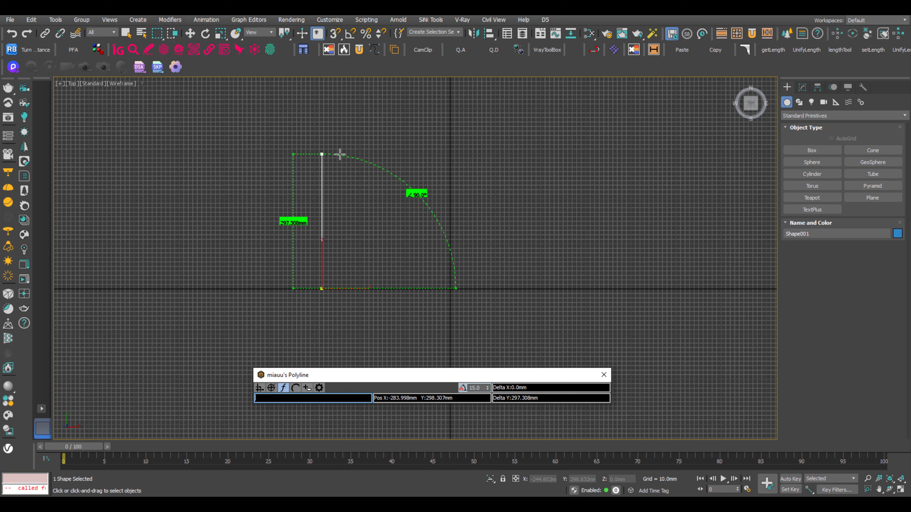
Draw a 500 mm vertical polyline segment upward, followed by a 200 mm segment rising to the right at 45 degrees
key("shift")
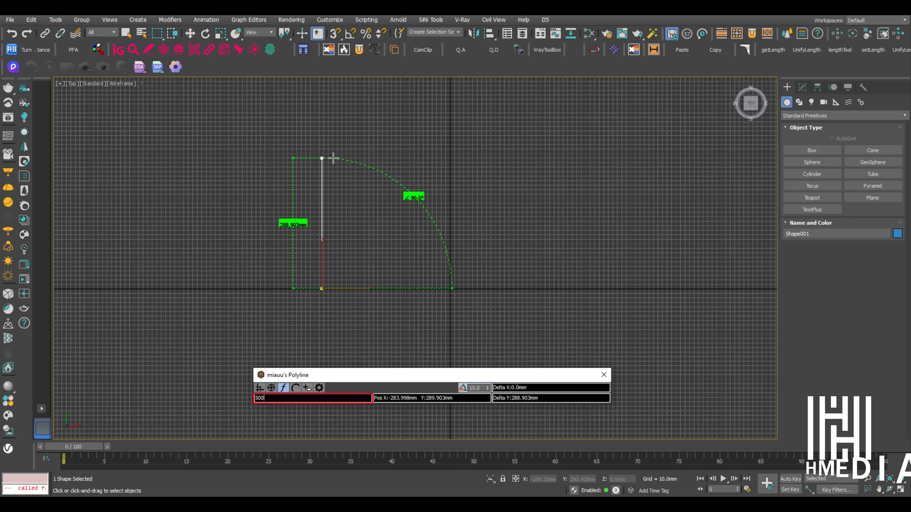
key("Return")
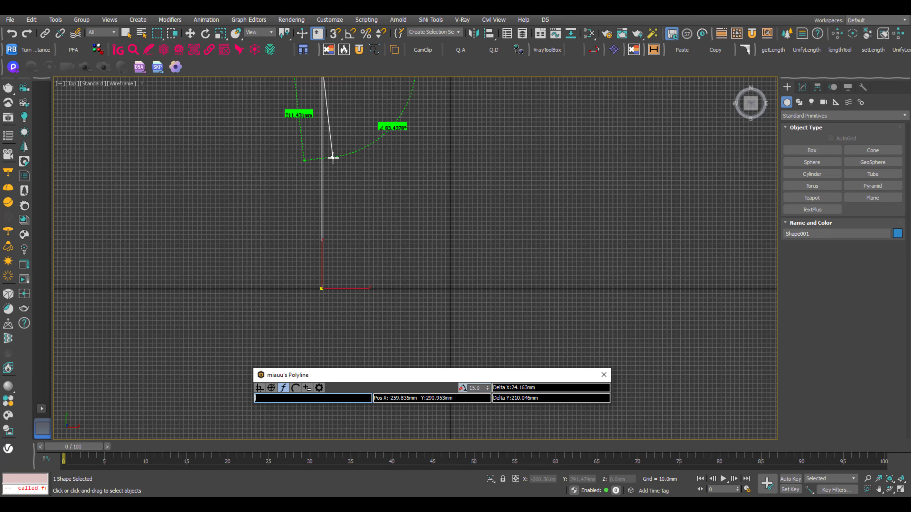
scroll(333, 158, "down", 4)
middle_click_drag(339, 138, 365, 159)
scroll(339, 176, "up", 4)
scroll(365, 170, "down", 1)
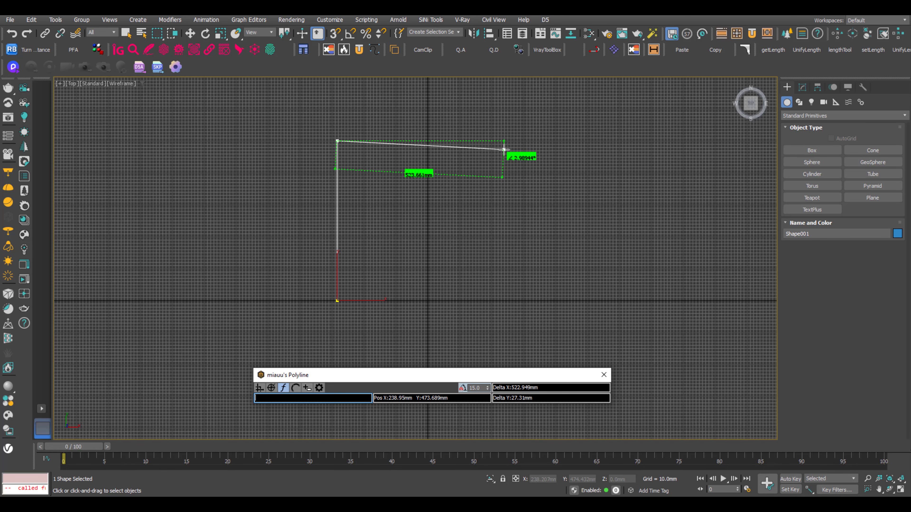
middle_click_drag(405, 119, 400, 164)
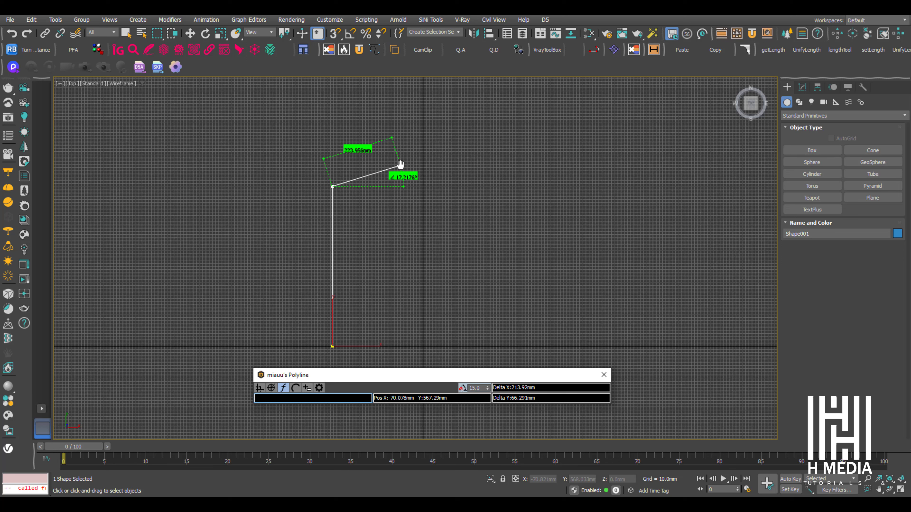
key("ctrl")
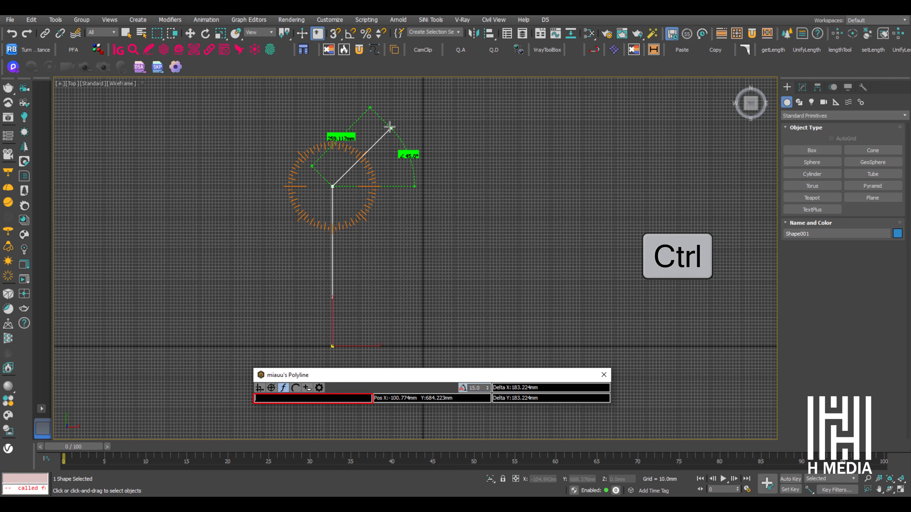
type("200")
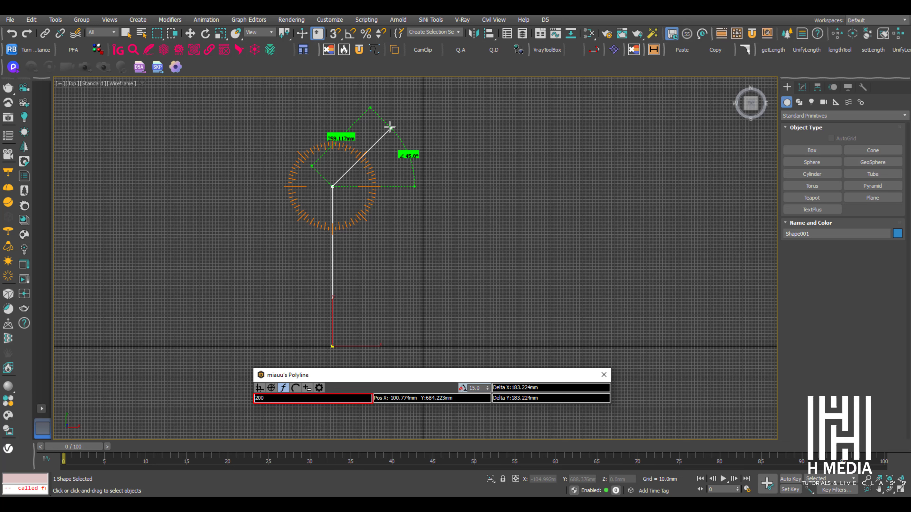
key("Return")
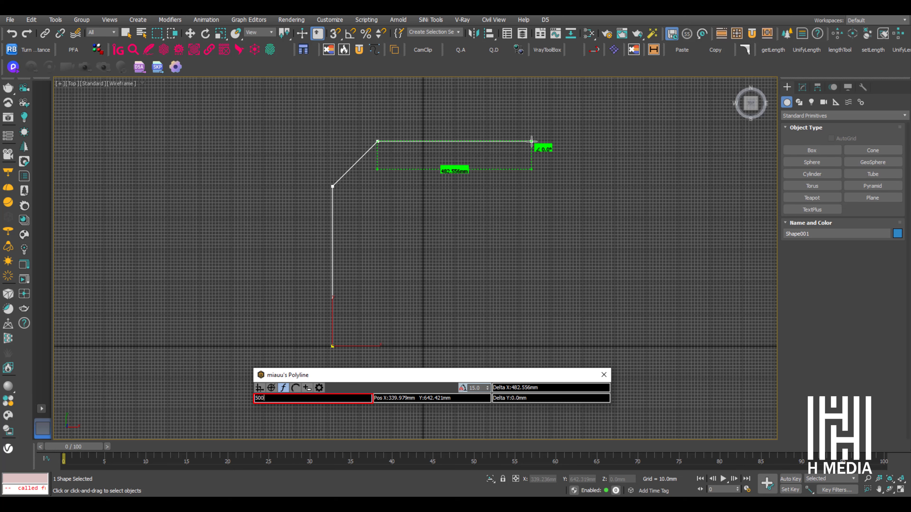
Add a 500 mm horizontal segment to the right and a vertical segment about 640 mm down to the horizontal axis
key("Return")
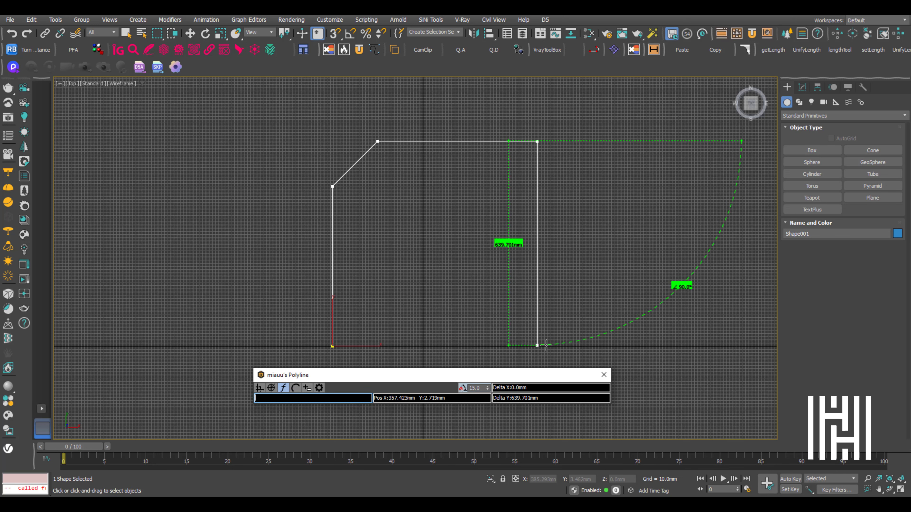
left_click(537, 345)
Examine how the polyline's lower right end point lines up with the start point along the horizontal axis
middle_click_drag(516, 373, 498, 311)
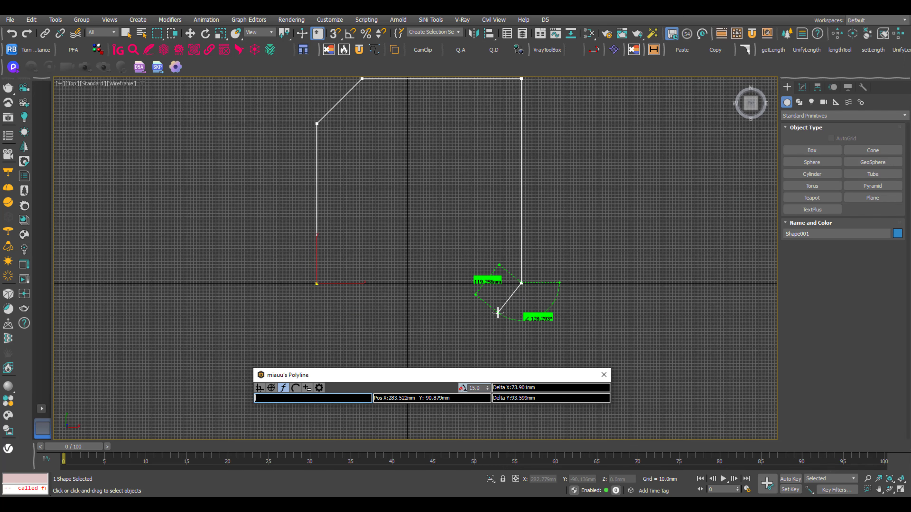
middle_click_drag(456, 273, 445, 253)
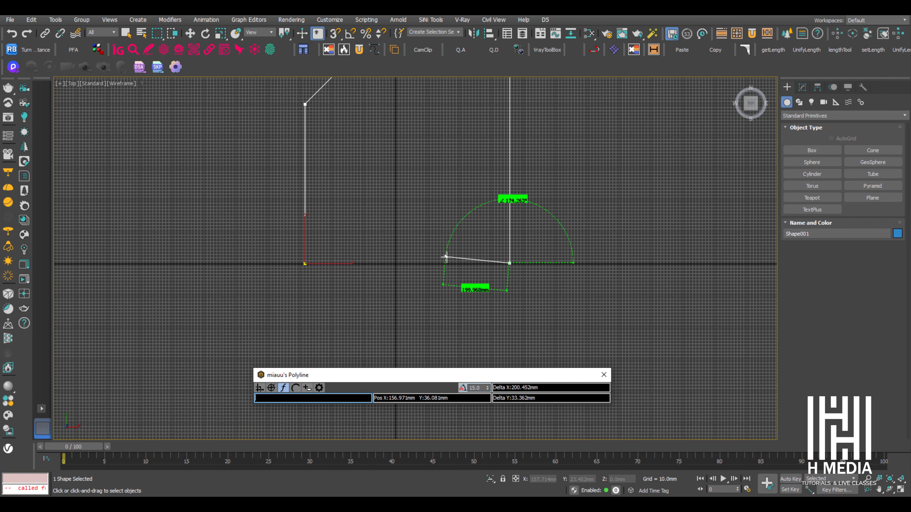
scroll(446, 257, "up", 4)
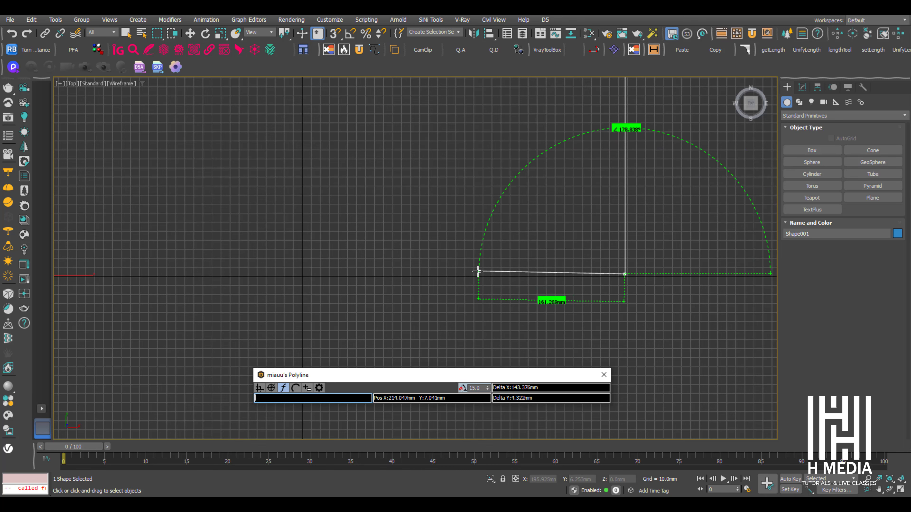
scroll(478, 271, "up", 3)
middle_click_drag(569, 282, 201, 206)
scroll(331, 195, "up", 1)
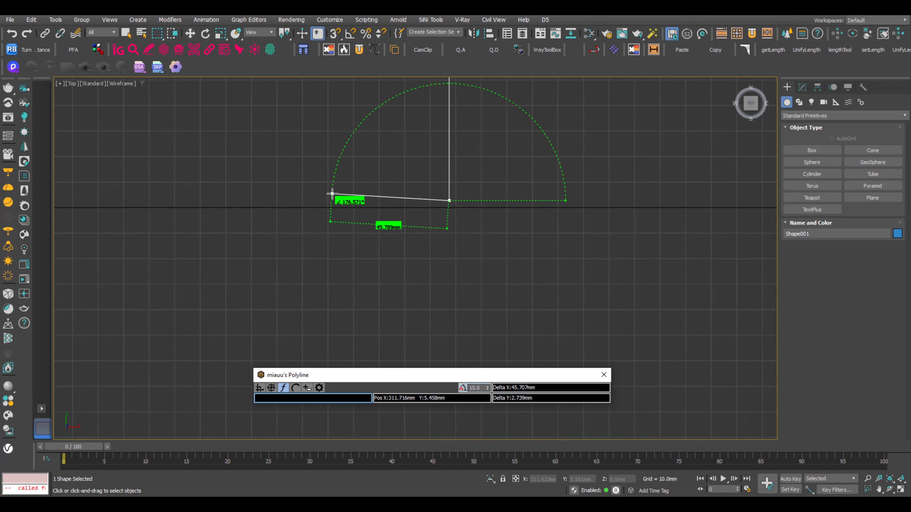
scroll(331, 196, "down", 3)
middle_click_drag(325, 191, 527, 291)
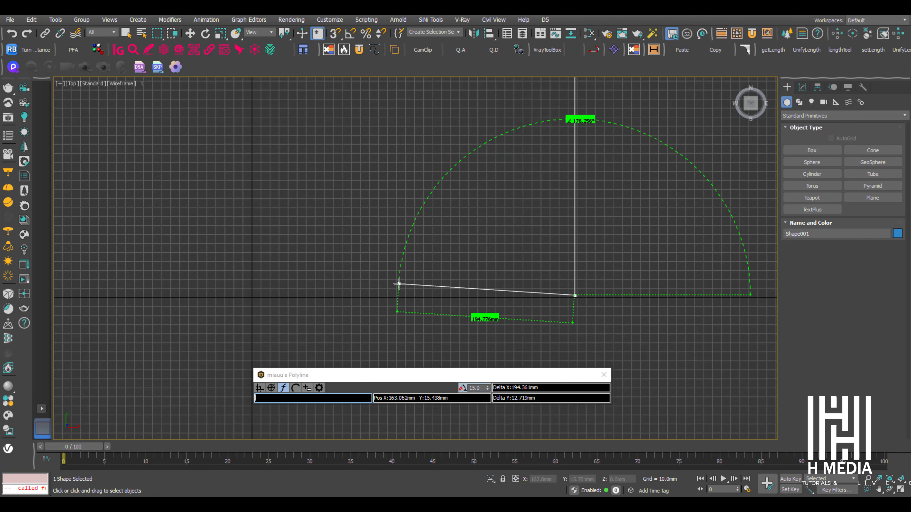
middle_click_drag(397, 281, 478, 218)
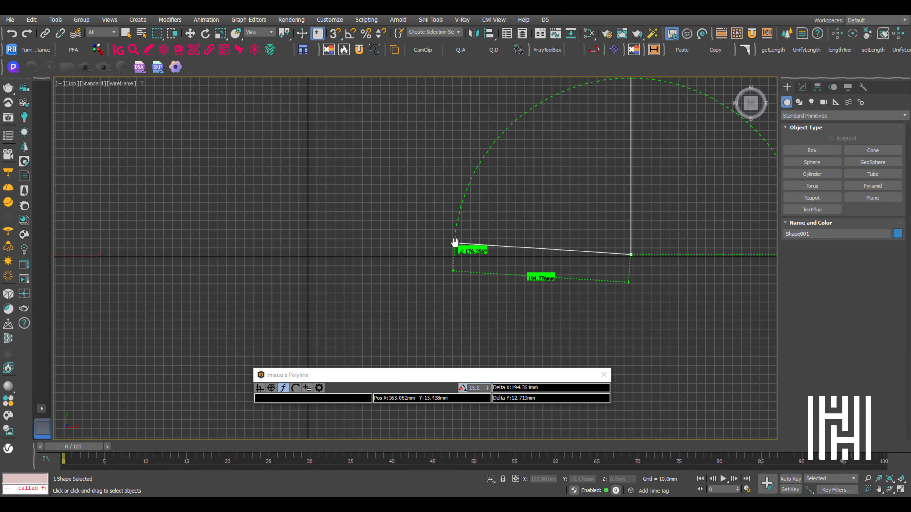
scroll(466, 258, "down", 5)
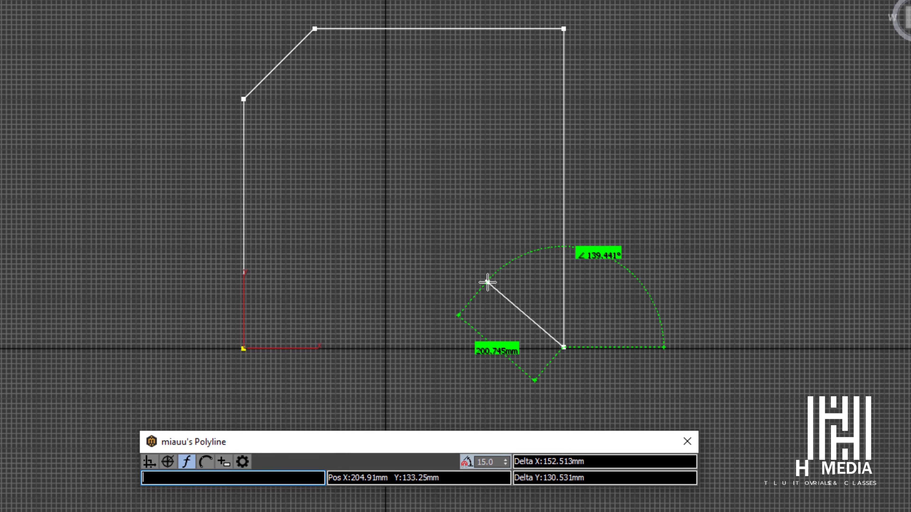
Close the spline along its bottom edge and exit the polyline command
right_click(483, 280)
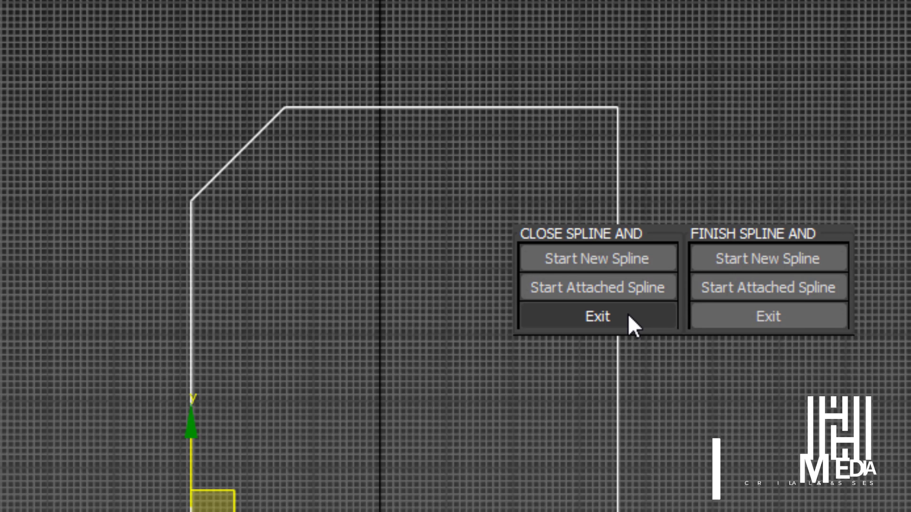
left_click(625, 321)
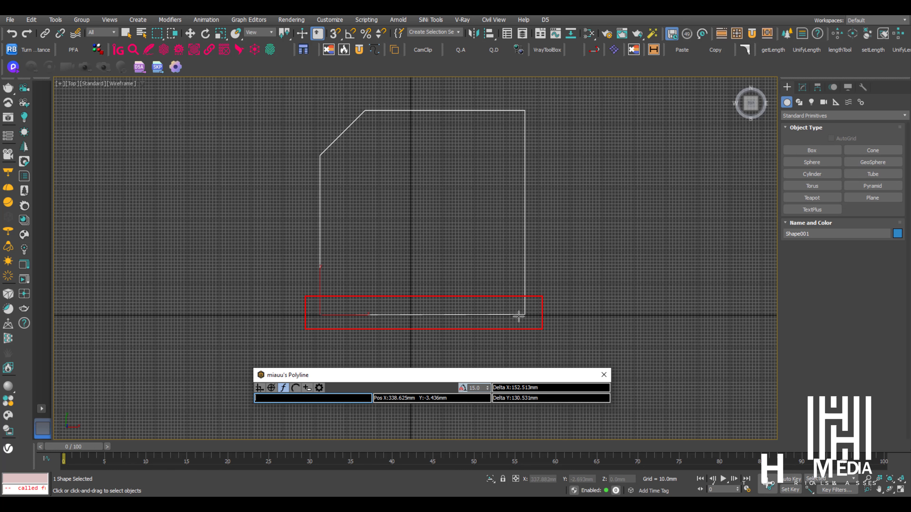
right_click(420, 304)
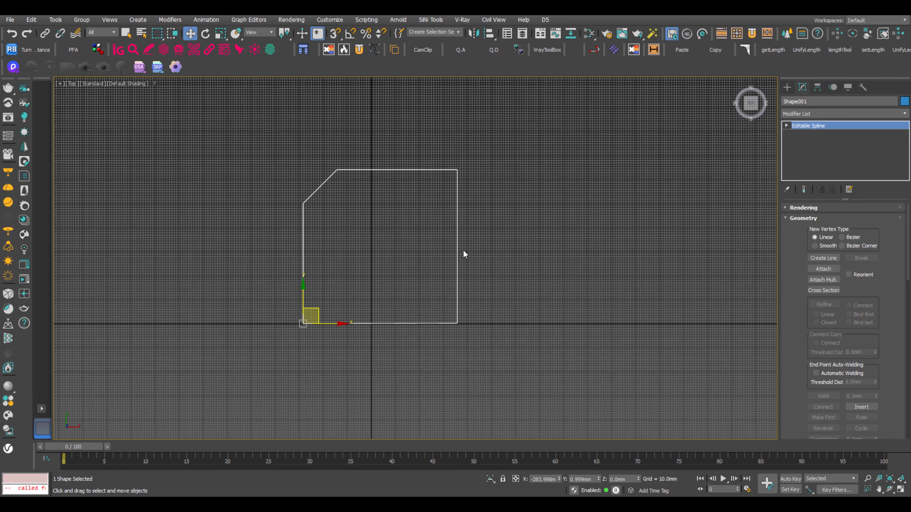
Apply an Extrude modifier to the closed shape with its default amount and view the solid in 3D
left_click(808, 112)
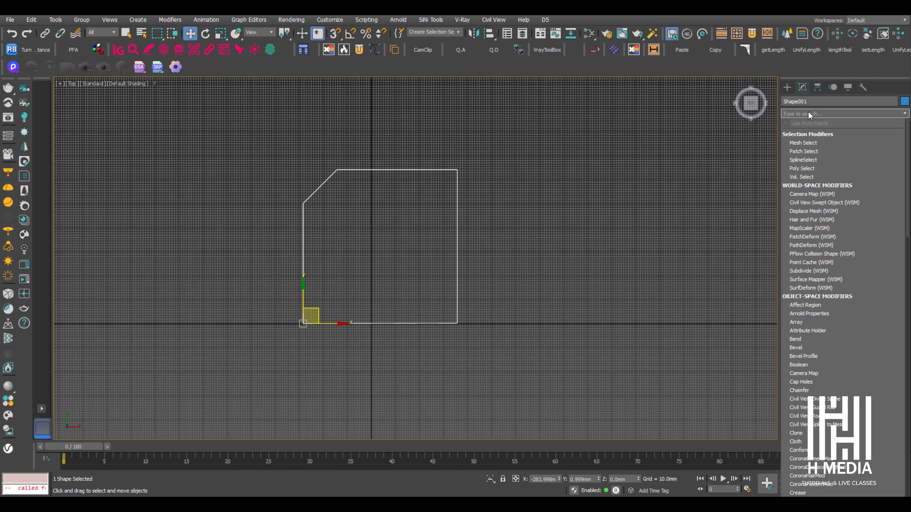
type("e")
key("Return")
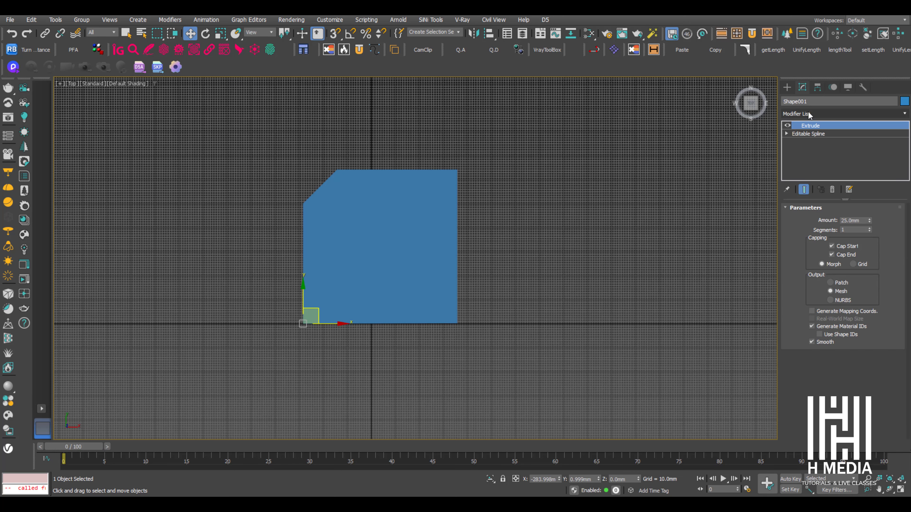
key("p")
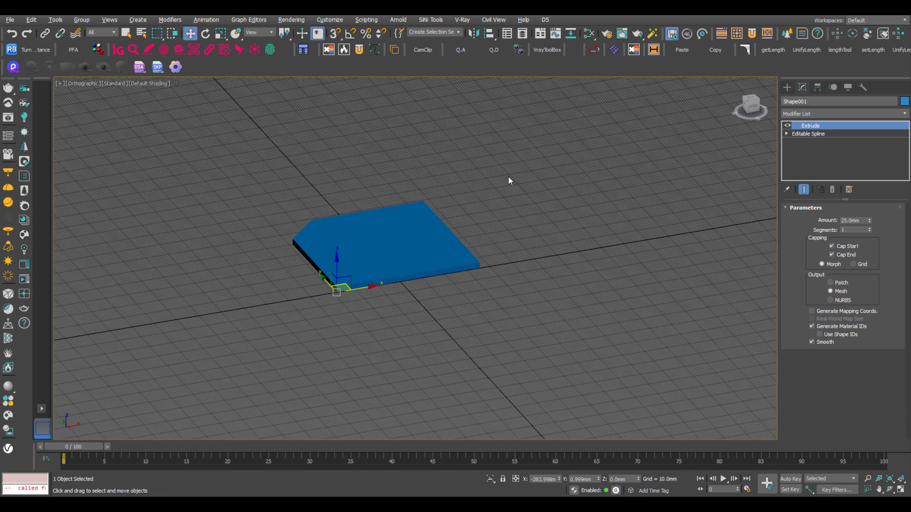
scroll(502, 187, "up", 10)
scroll(496, 191, "down", 15)
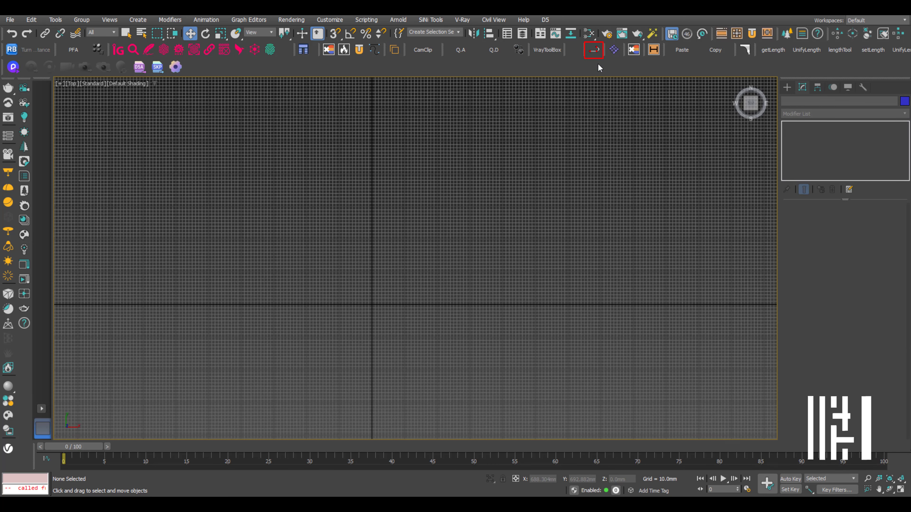
Start a new polyline left of the vertical axis with a 500 mm vertical segment
left_click(595, 50)
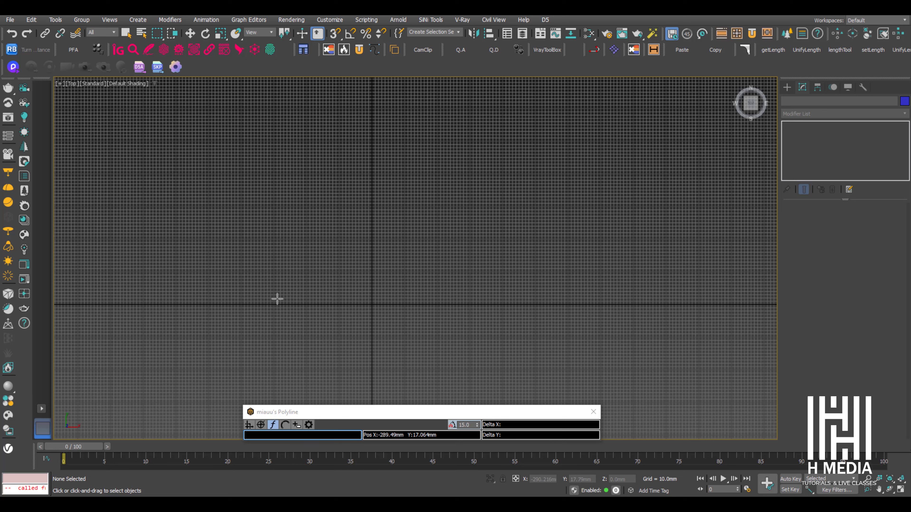
type("5")
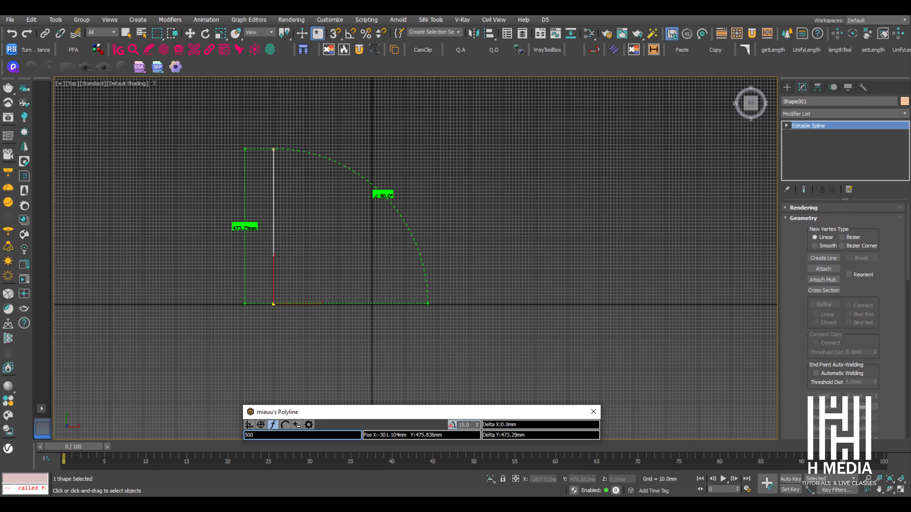
type("00")
key("Return")
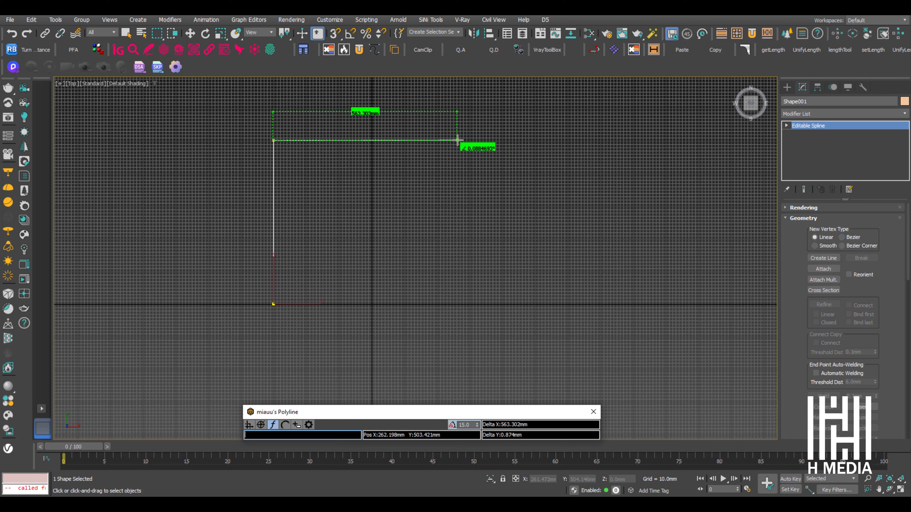
Add a semicircular arc segment from the top of the vertical line using a value of 300 mm
key("a")
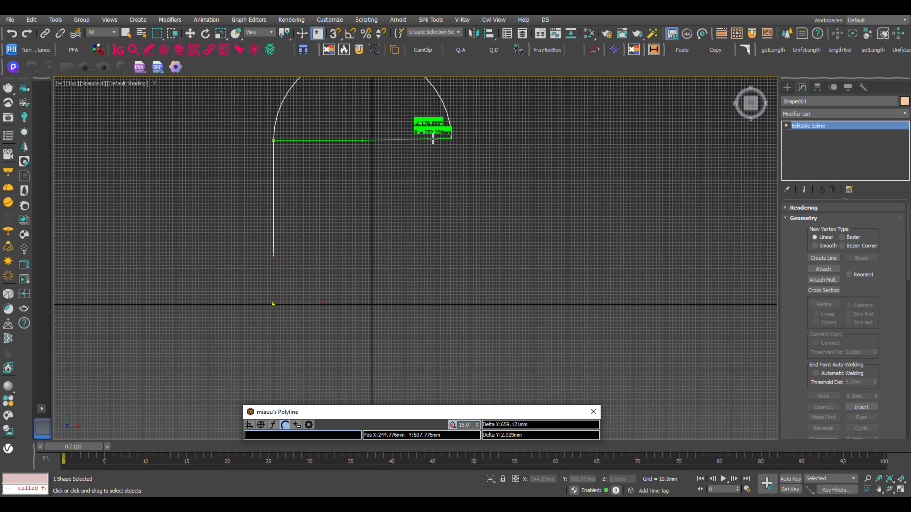
middle_click_drag(434, 142, 514, 252)
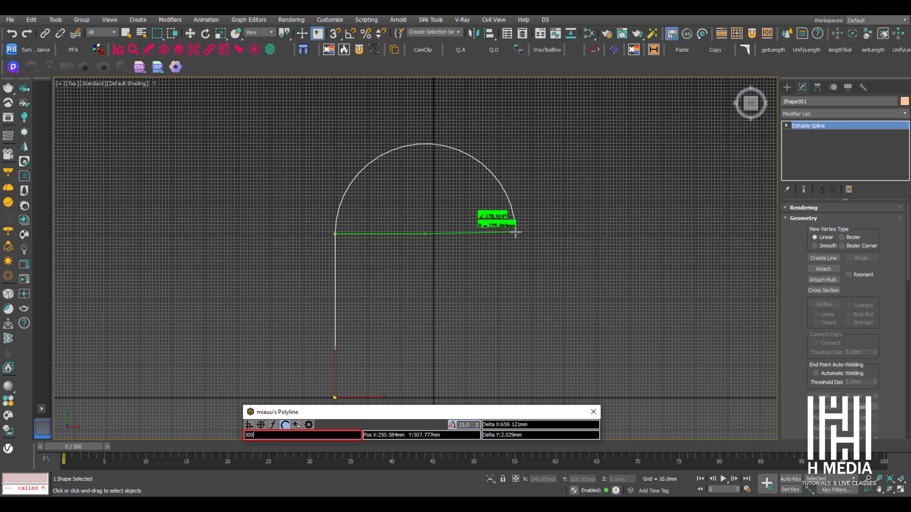
key("Return")
Draw a 500 mm vertical segment straight down from the arc's right end
scroll(394, 262, "up", 3)
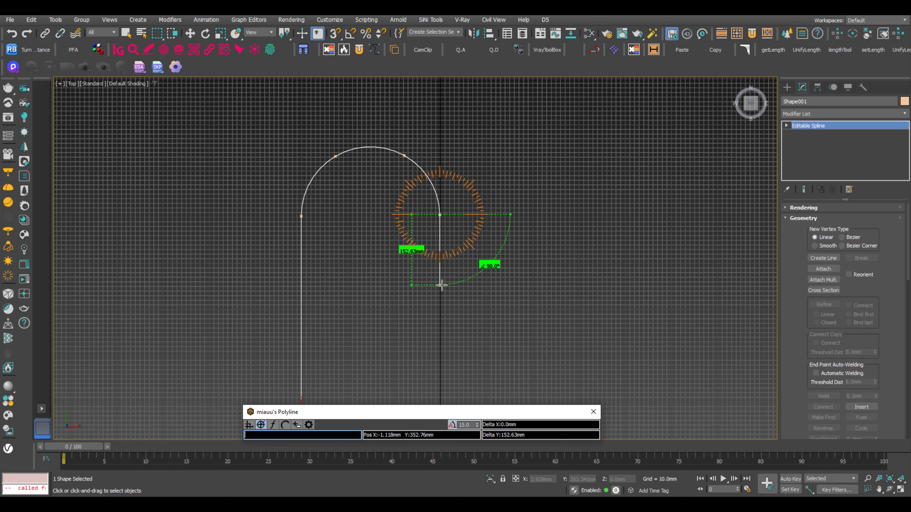
middle_click_drag(446, 334, 466, 283)
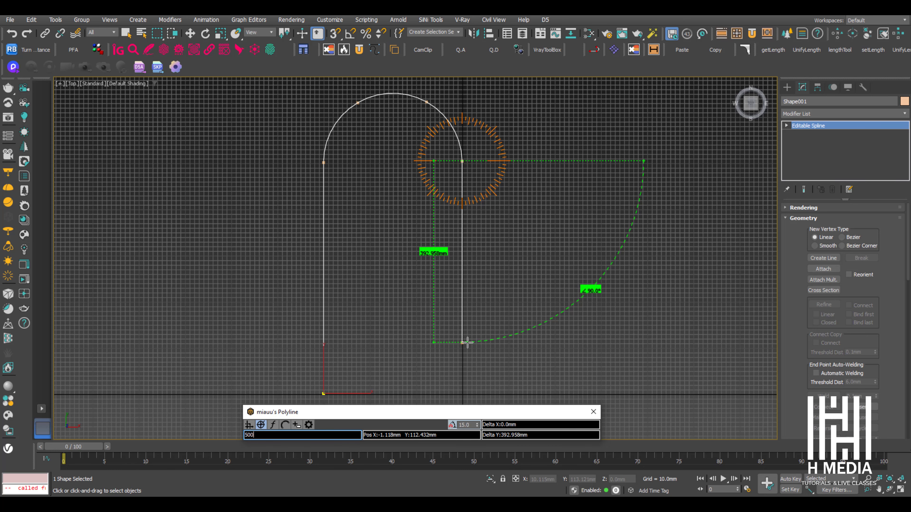
key("Return")
scroll(469, 220, "down", 2)
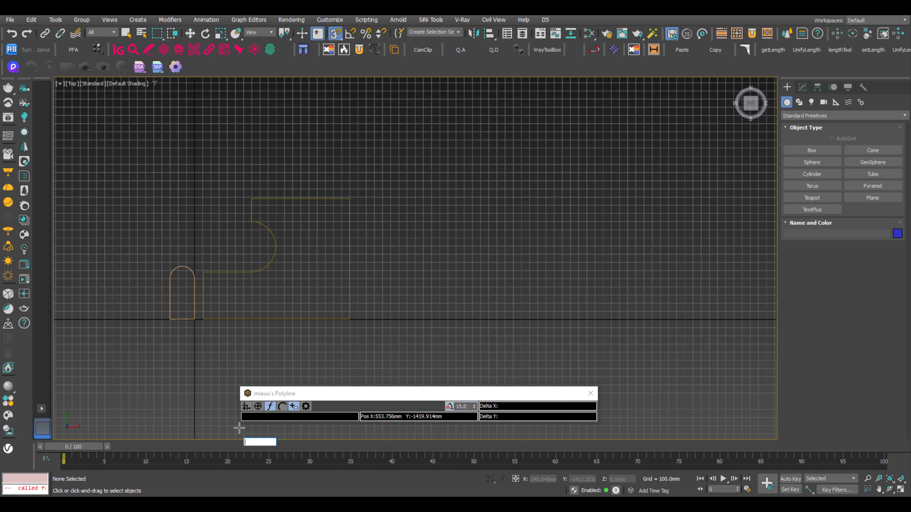
Draw a new polyline with value entry at the cursor: about 1974 mm vertically upward and about 1237 mm horizontally to the right
left_click(391, 321)
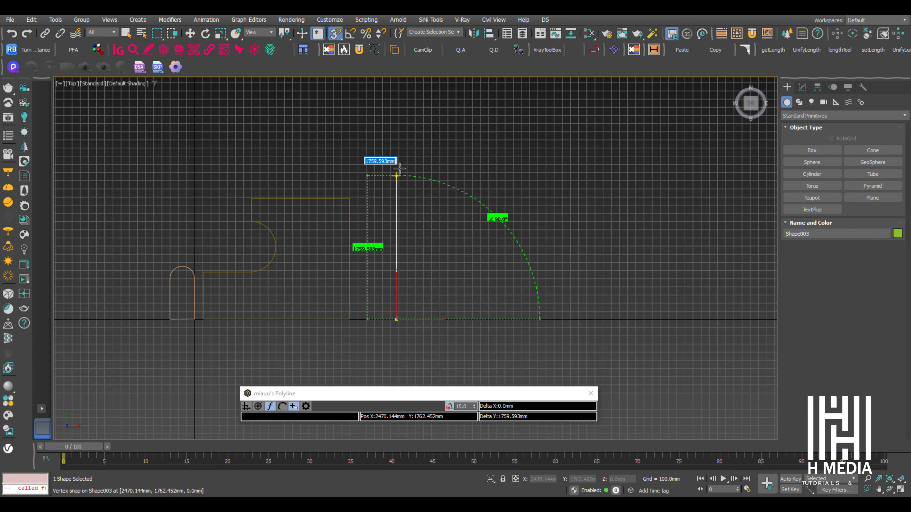
left_click(294, 407)
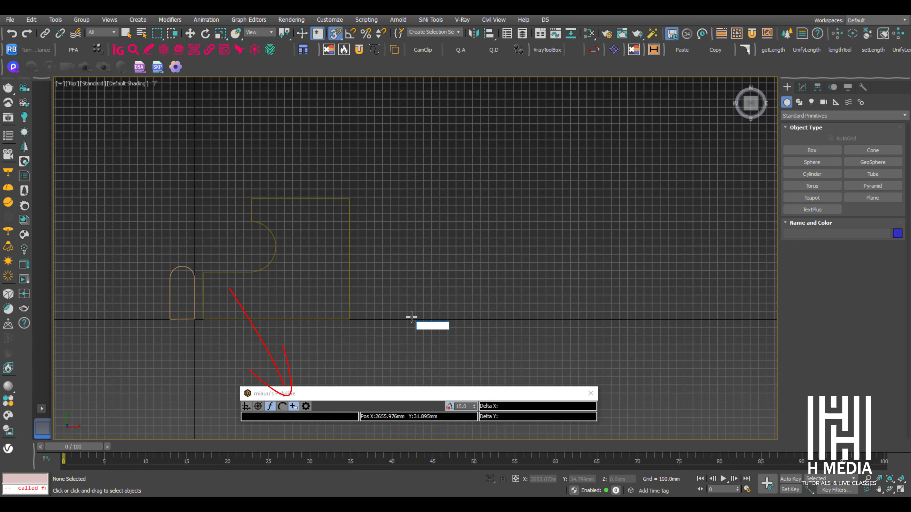
left_click(428, 319)
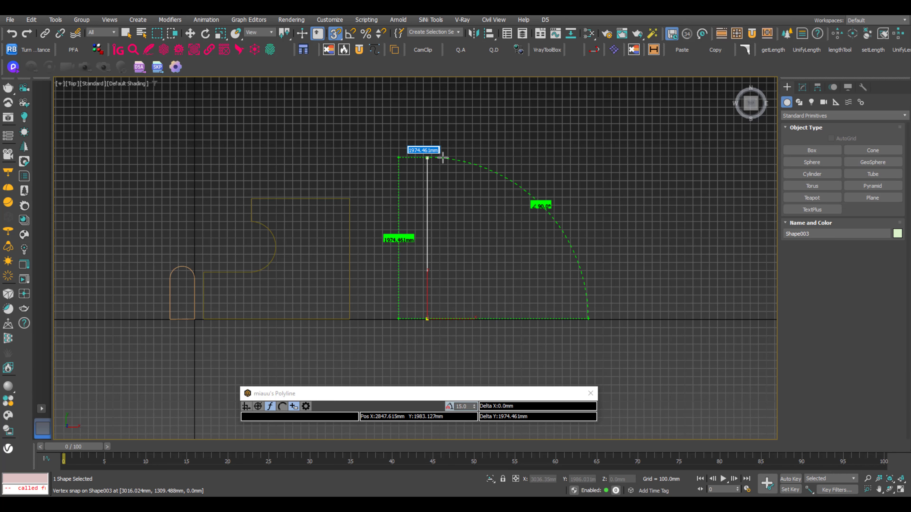
left_click(443, 158)
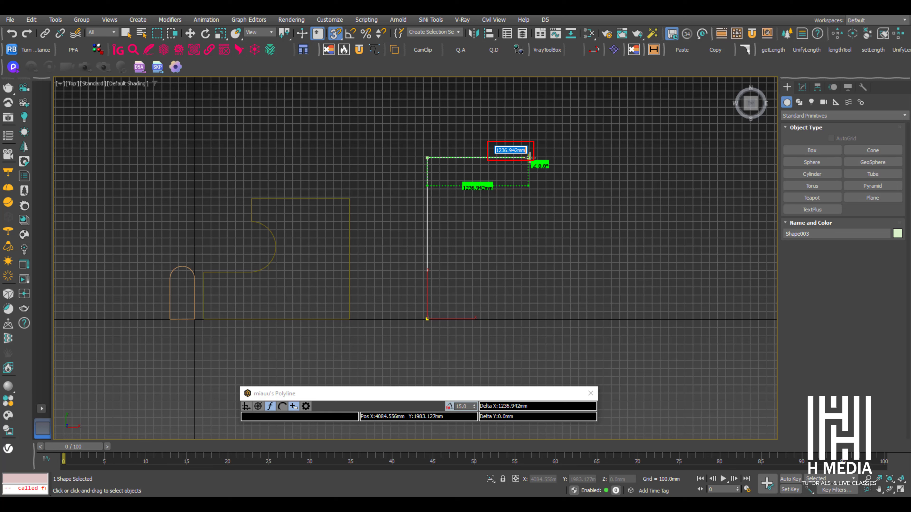
key("Return")
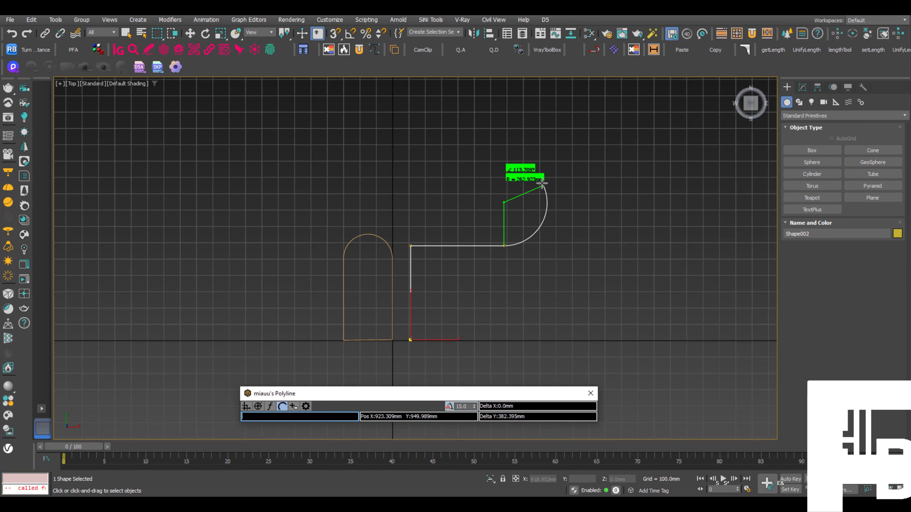
Continue the stepped profile with a semicircular arc, a short upward segment, a horizontal top edge and a vertical edge down to the axis
left_click(505, 145)
left_click(505, 98)
left_click(706, 99)
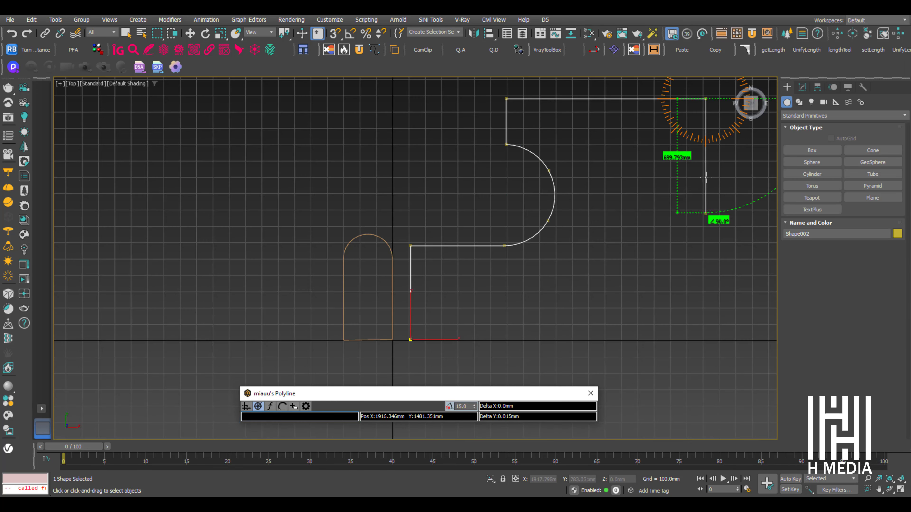
left_click(706, 340)
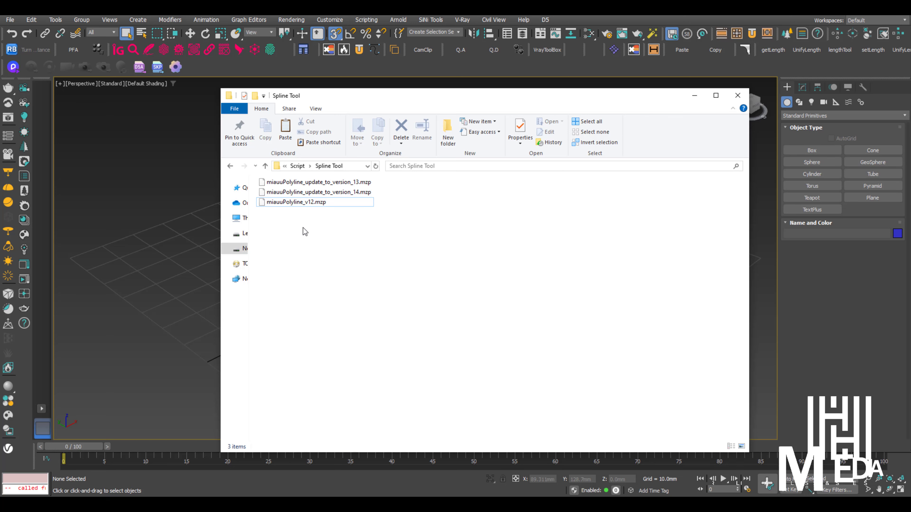
Run the miauuPolyline_v12.mzp script from the Spline Tool folder in 3ds Max to open its installer
left_click_drag(293, 203, 148, 232)
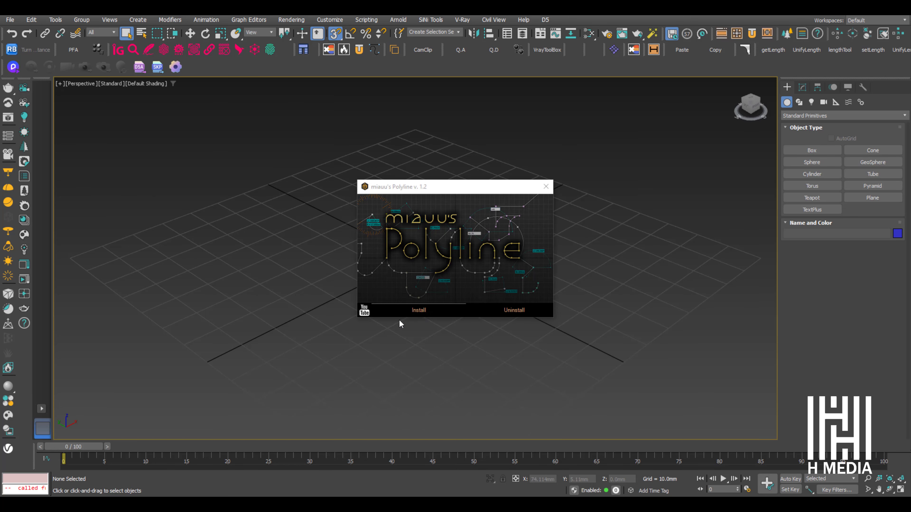